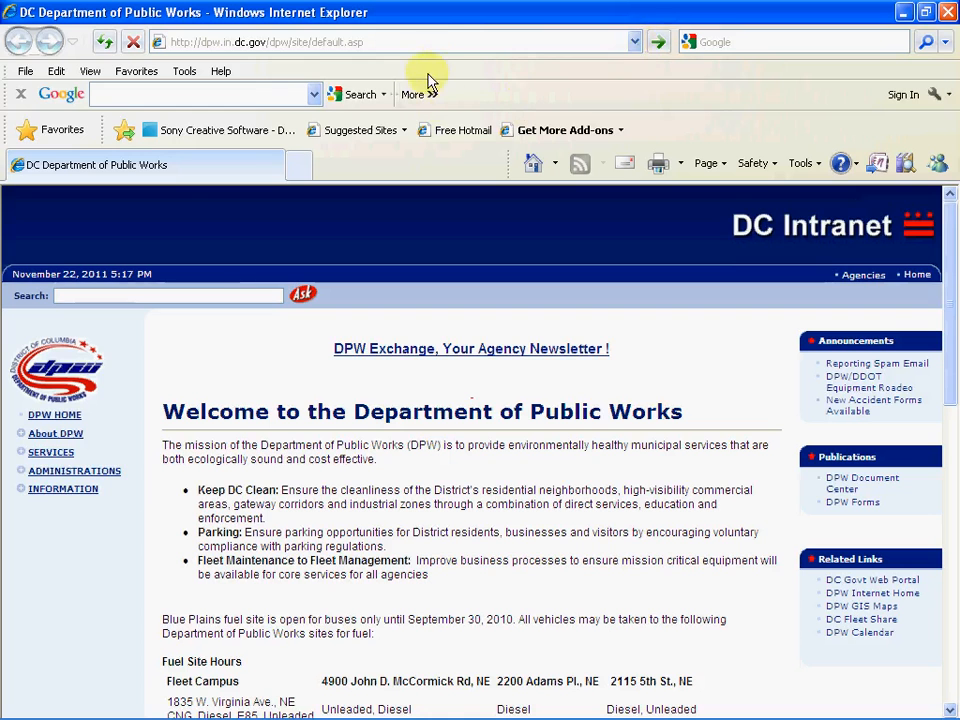
left_click(433, 42)
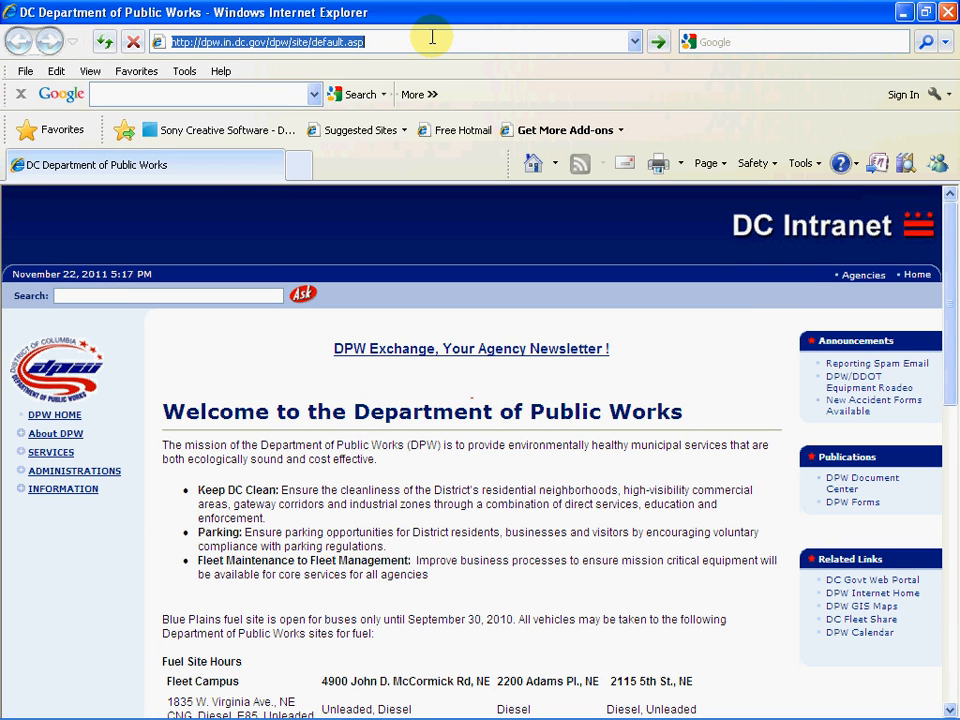
type("e")
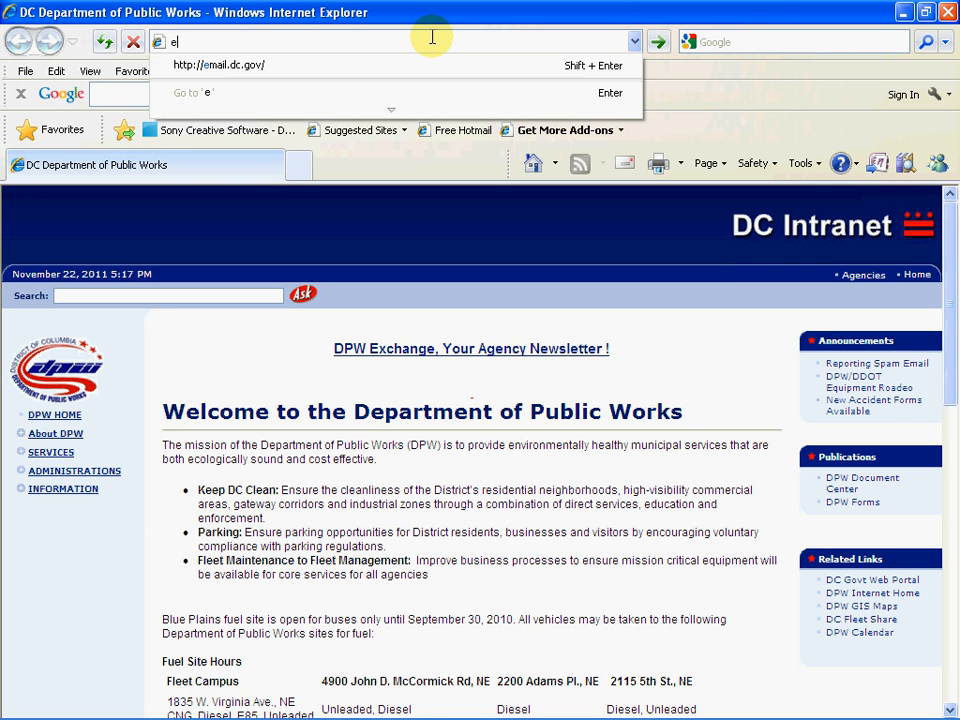
left_click(238, 70)
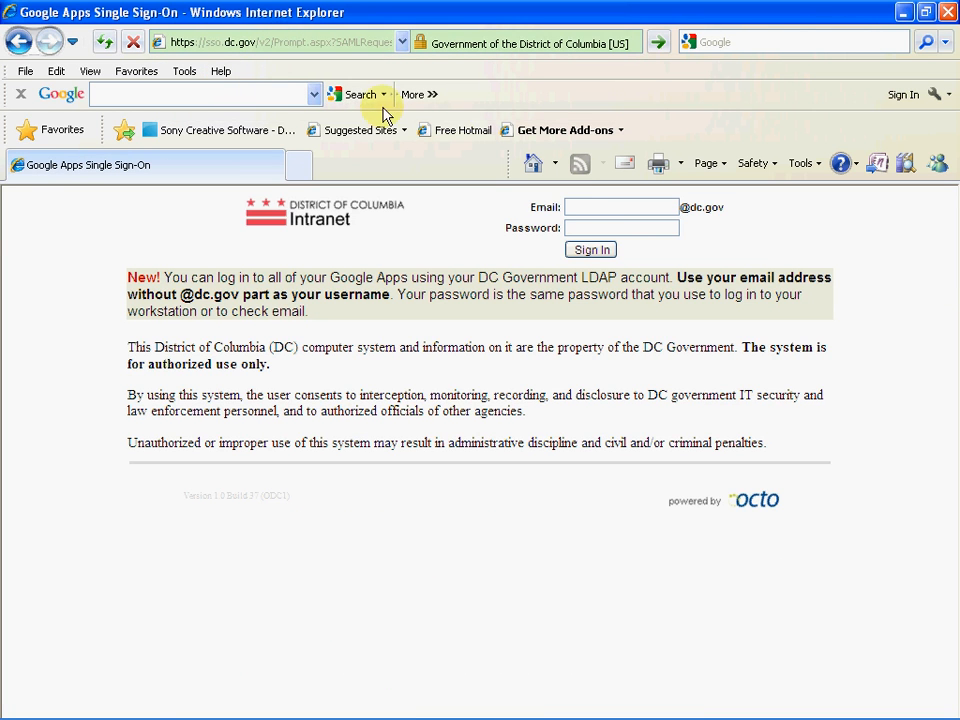
- Sign in to the Google Apps single sign-on page with the account's email username and password
left_click(590, 206)
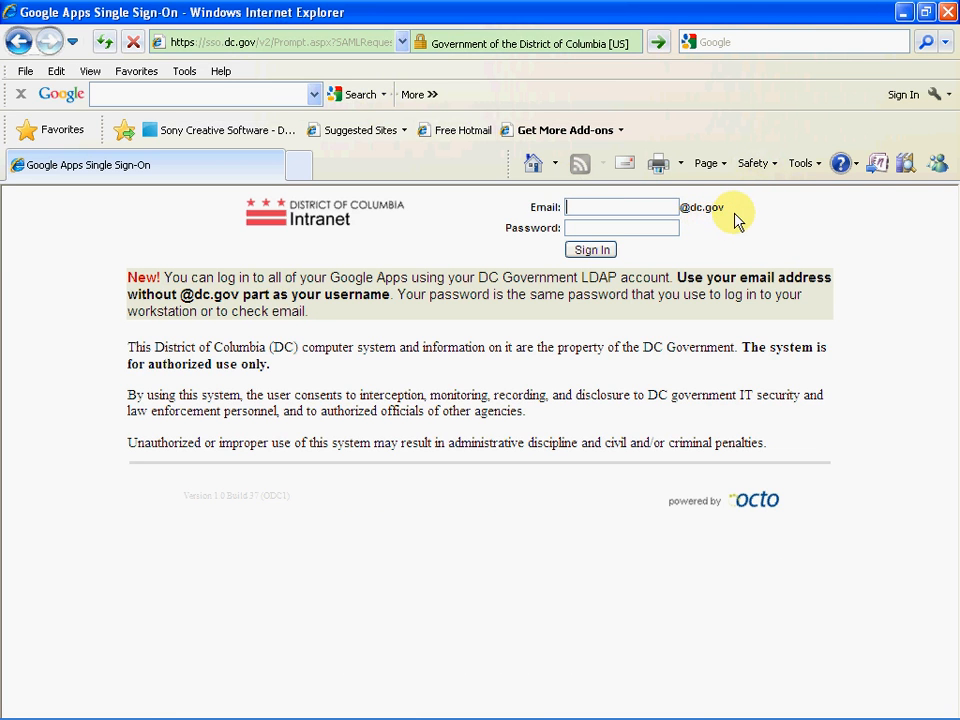
type("g")
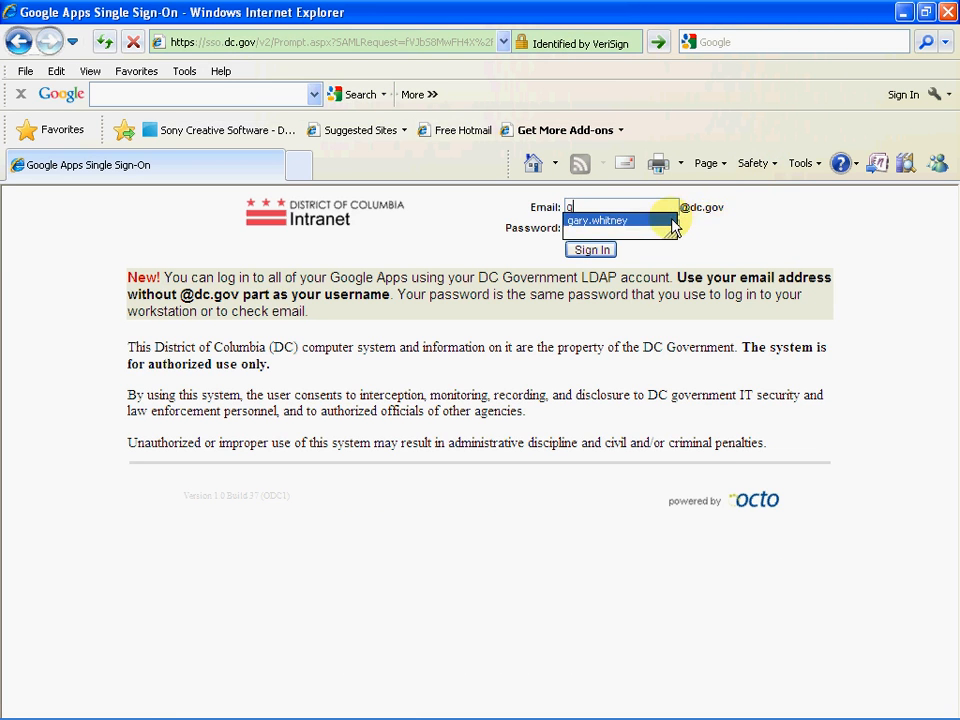
left_click(652, 221)
left_click(650, 229)
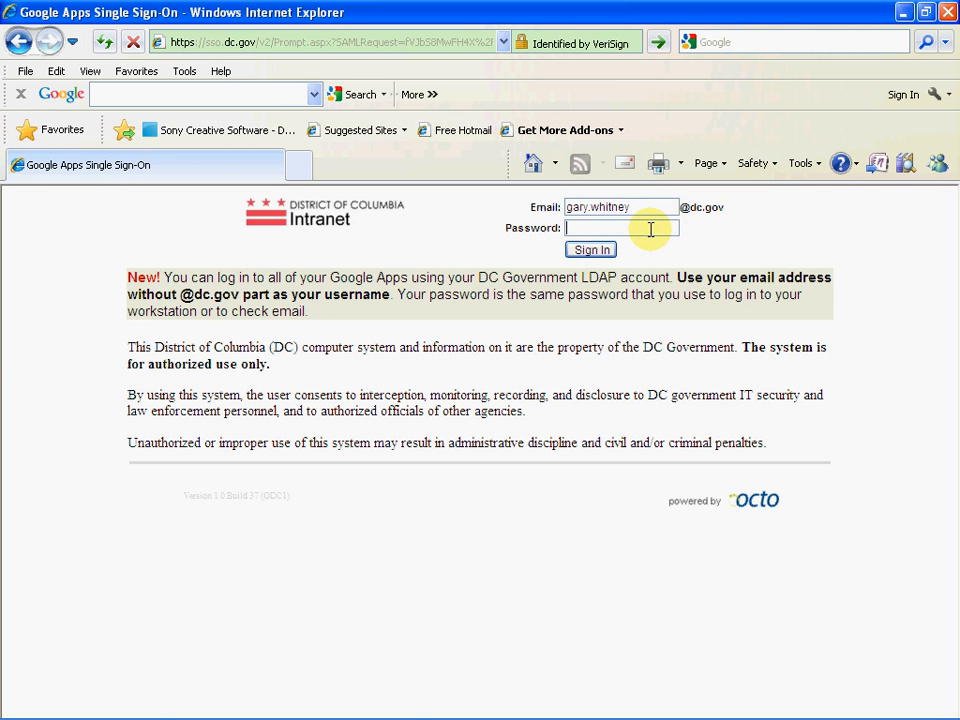
type("••••••••")
key("Return")
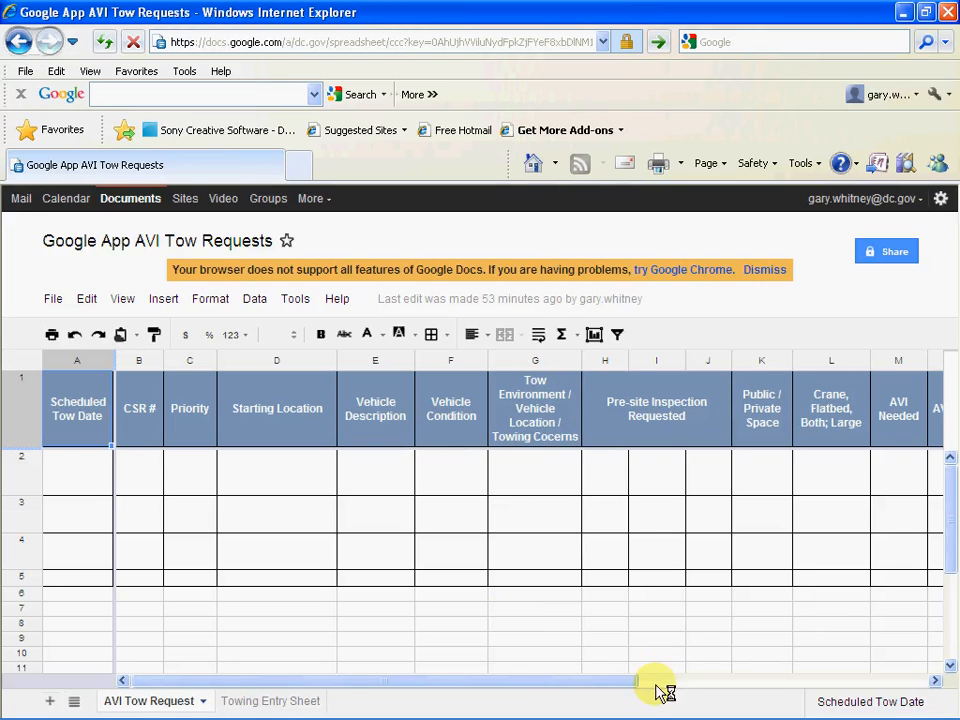
- In row 2 of the AVI Tow Request sheet, enter "fghdfh" as Scheduled Tow Date and "p;pojpoj" as CSR #
left_click_drag(609, 686, 439, 690)
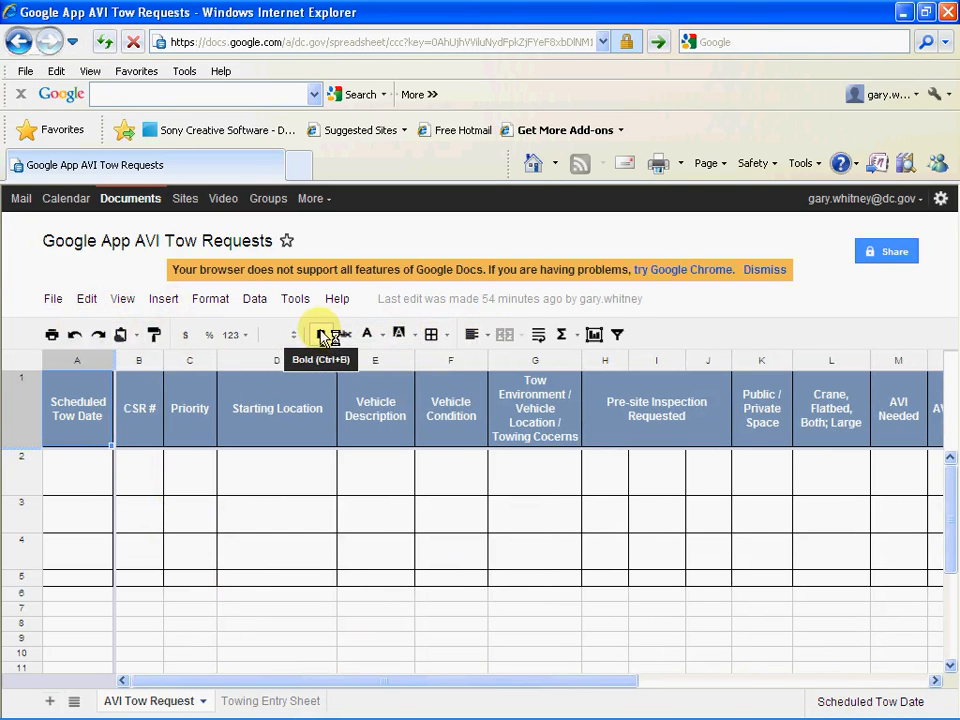
left_click(71, 478)
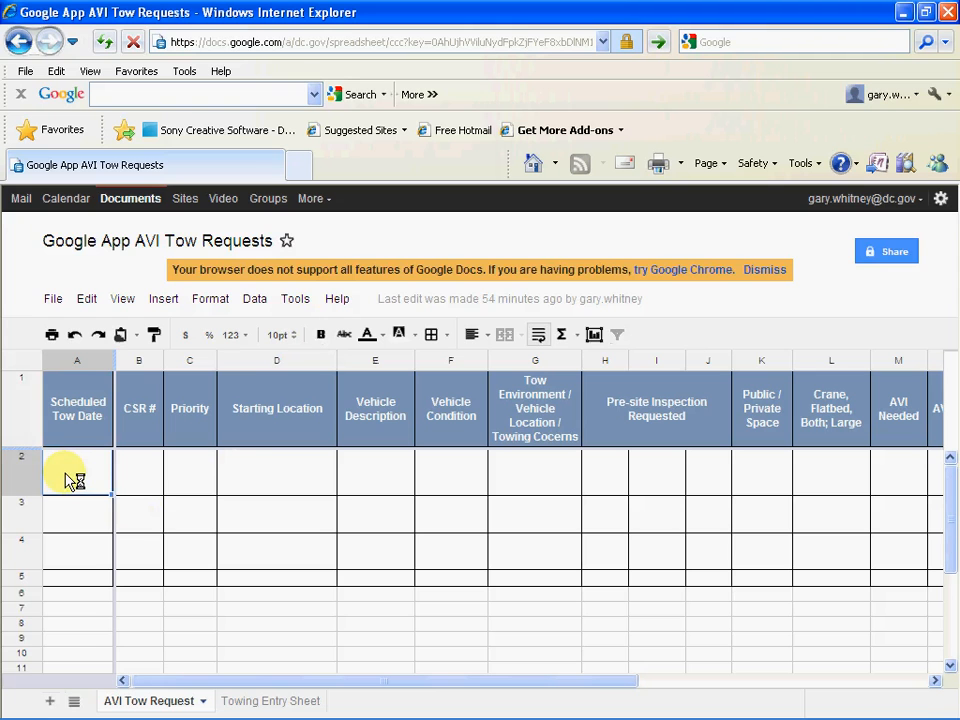
type("1")
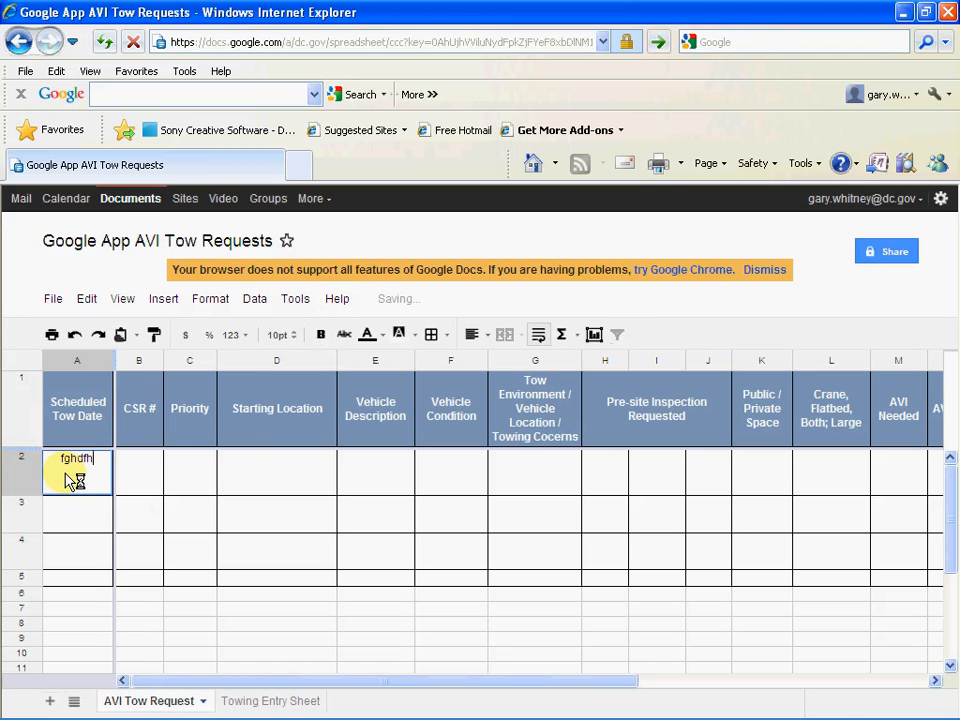
type("ghdfh")
key("Tab")
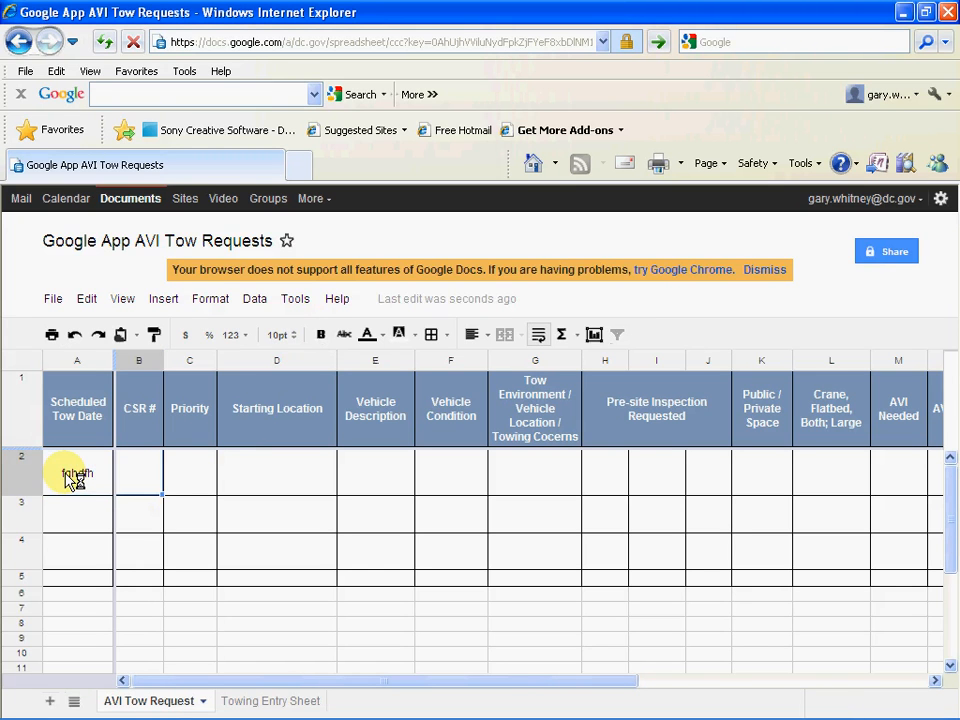
type("p;pojpoj")
key("Tab")
- Fill row 2 with "pojopj" for Starting Location, "jopj" for Vehicle Description and "po" for Vehicle Condition, leaving Priority blank
key("Tab")
type("pojopj")
key("Tab")
type("jopj")
key("Tab")
type("po")
key("Tab")
- Enter "opjpoj", "ojopj" and "opjpo" in the three Pre-site Inspection Requested cells of row 2, H2 to J2
key("Tab")
type("opjpoj")
key("Tab")
type("ojopj")
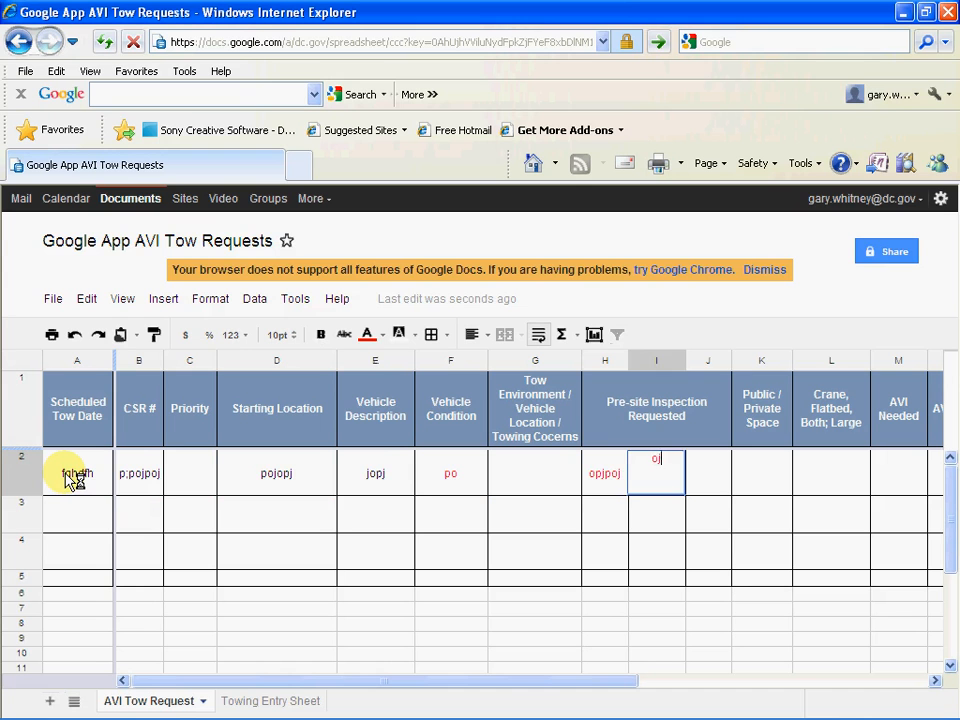
key("Tab")
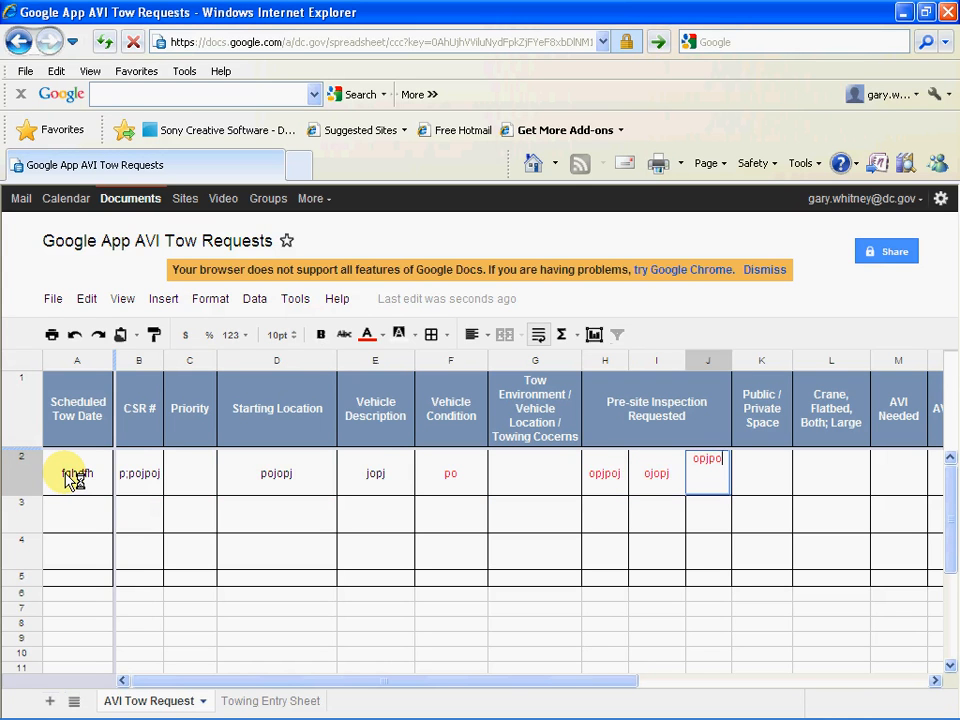
key("Tab")
- Change the text colour of cells F2 to J2 to black
left_click(714, 480)
left_click(450, 475, "shift")
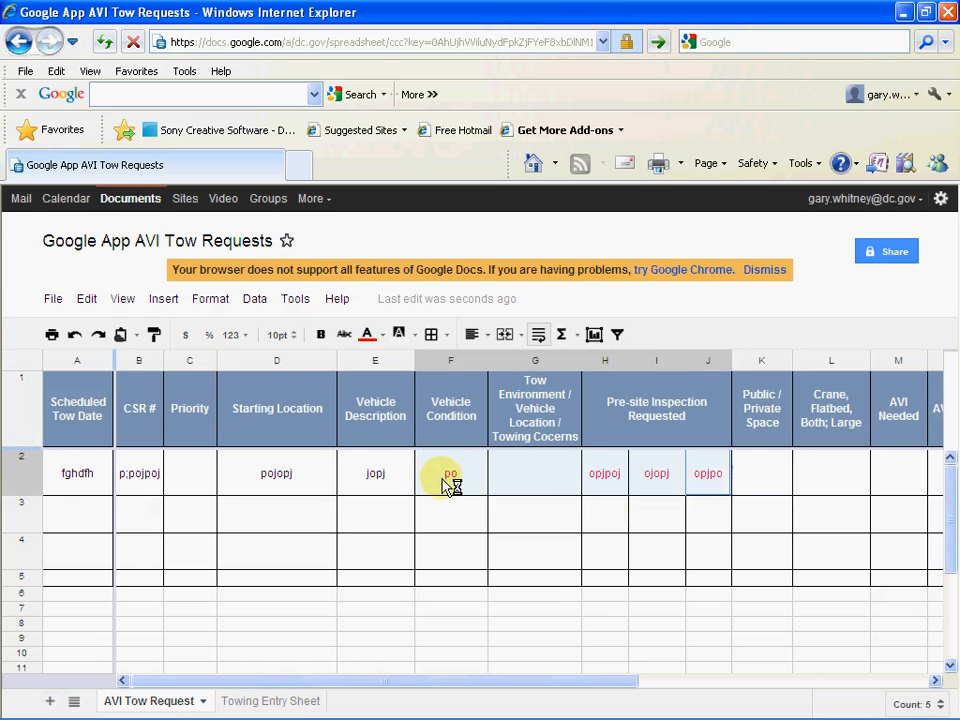
left_click(383, 336)
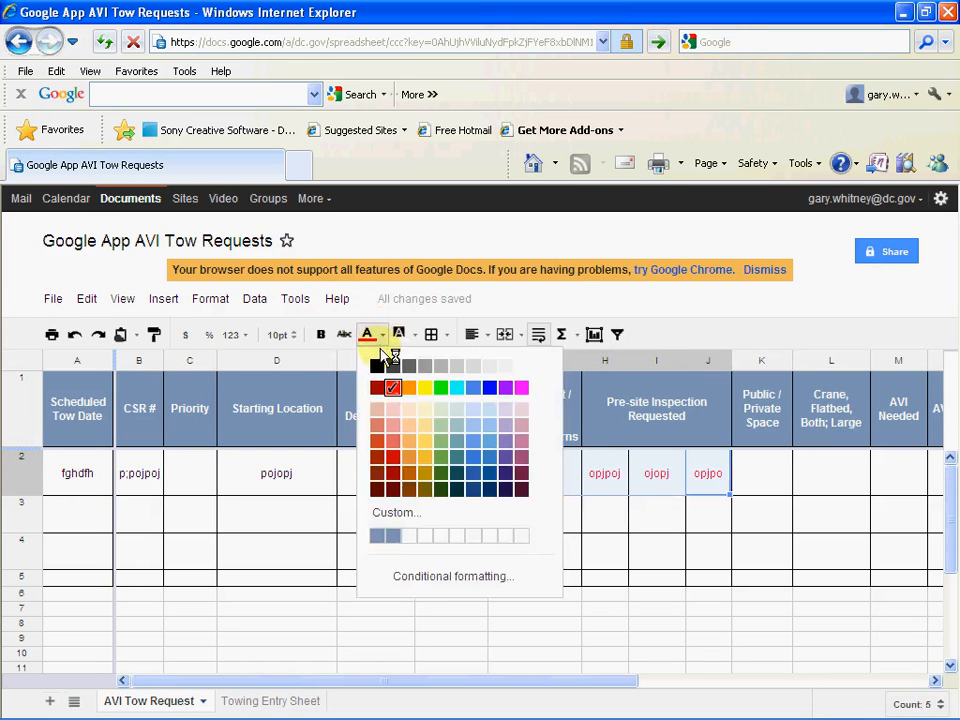
left_click(377, 366)
left_click(766, 479)
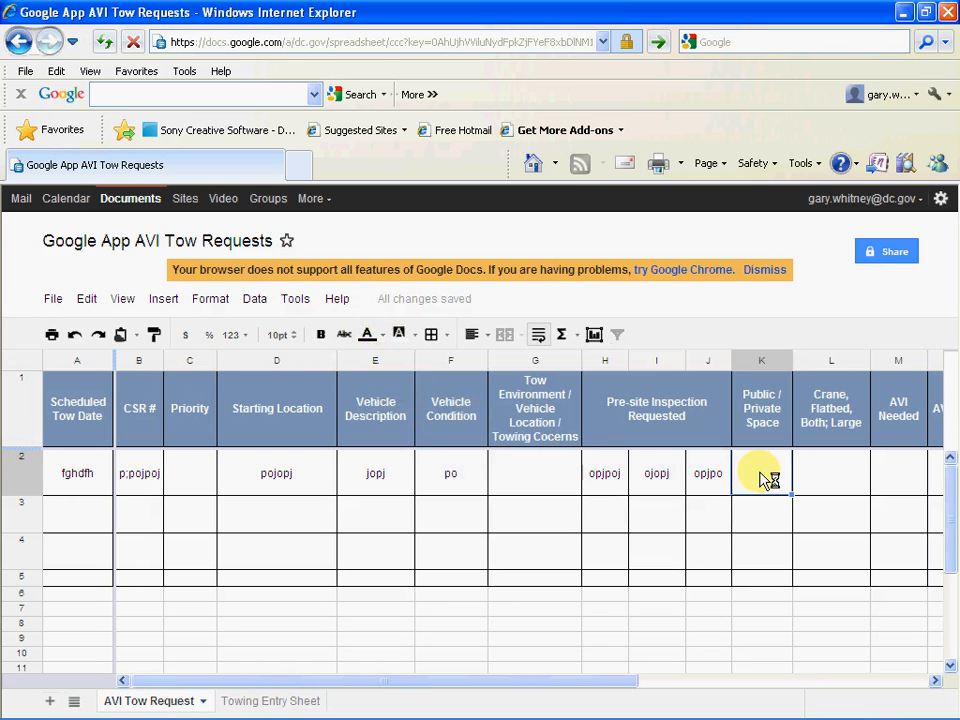
- Enter "bngjsgjgjyjj" in the Status cell of row 2
left_click_drag(619, 684, 385, 706)
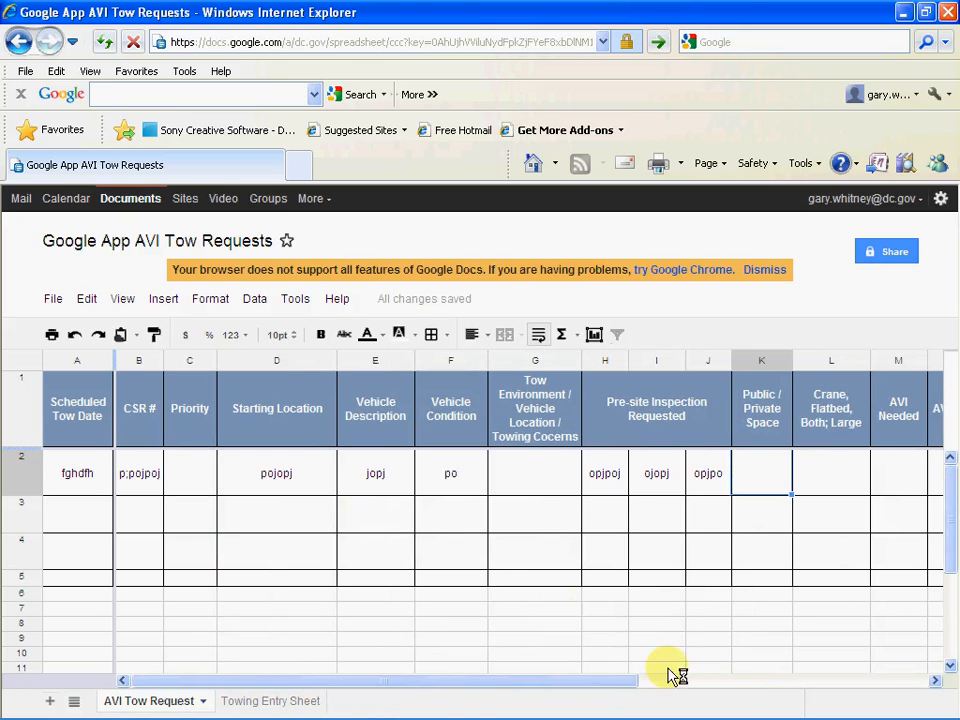
left_click(737, 680)
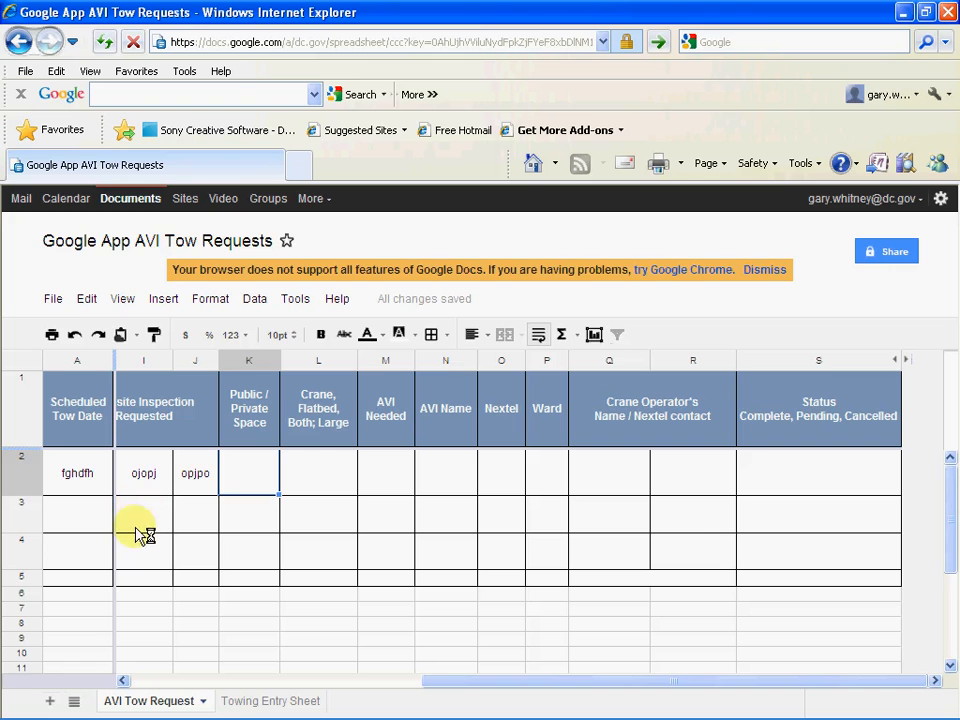
left_click_drag(464, 676, 497, 681)
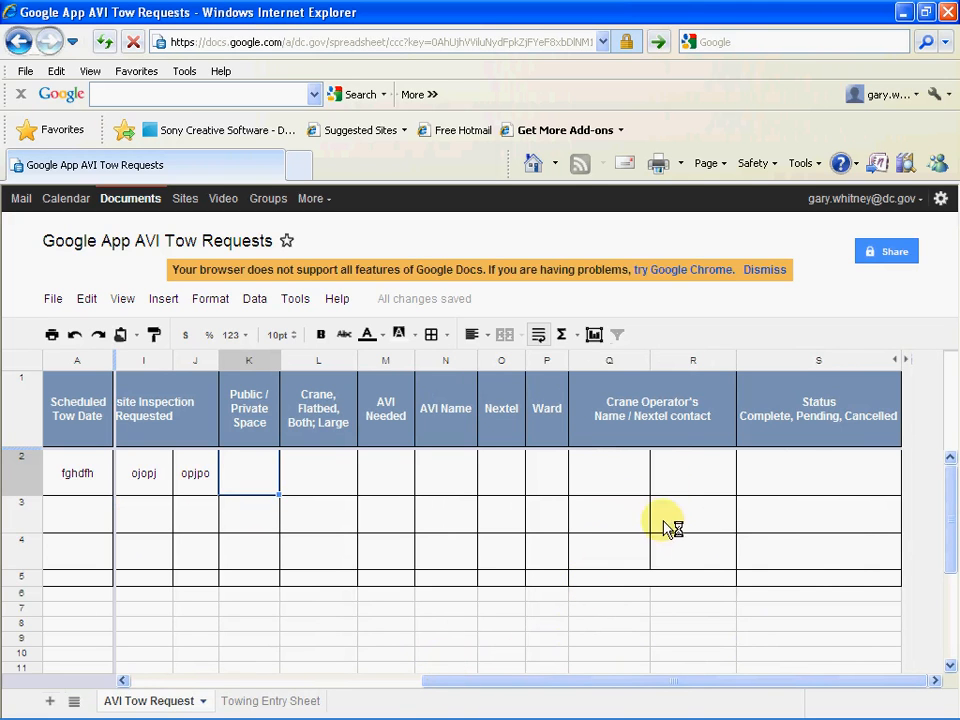
left_click(815, 477)
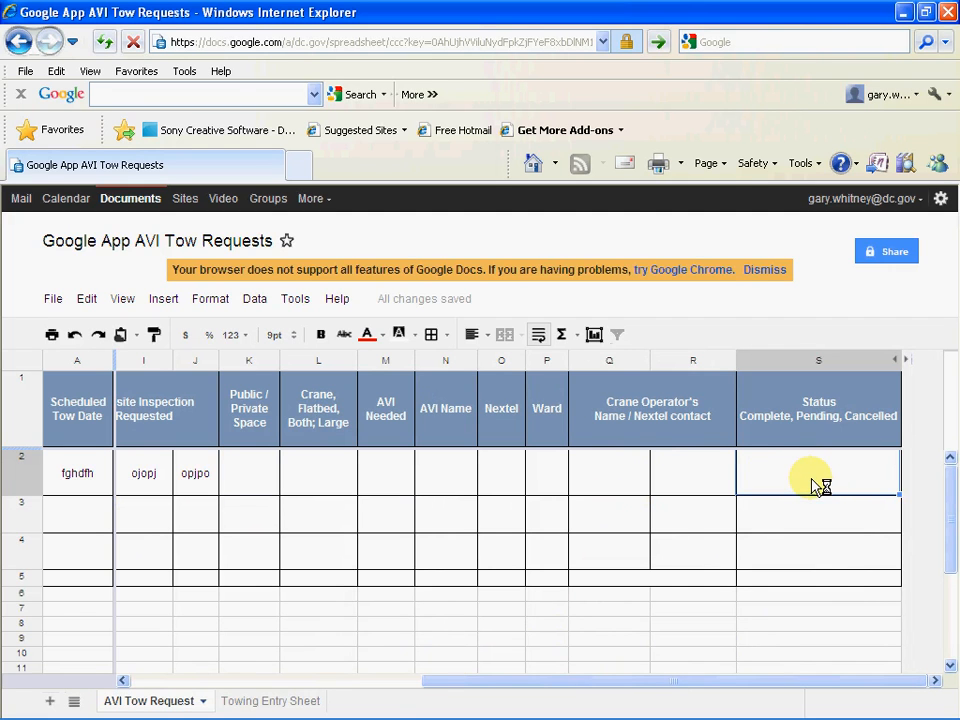
type("bngjsgjgjyjj")
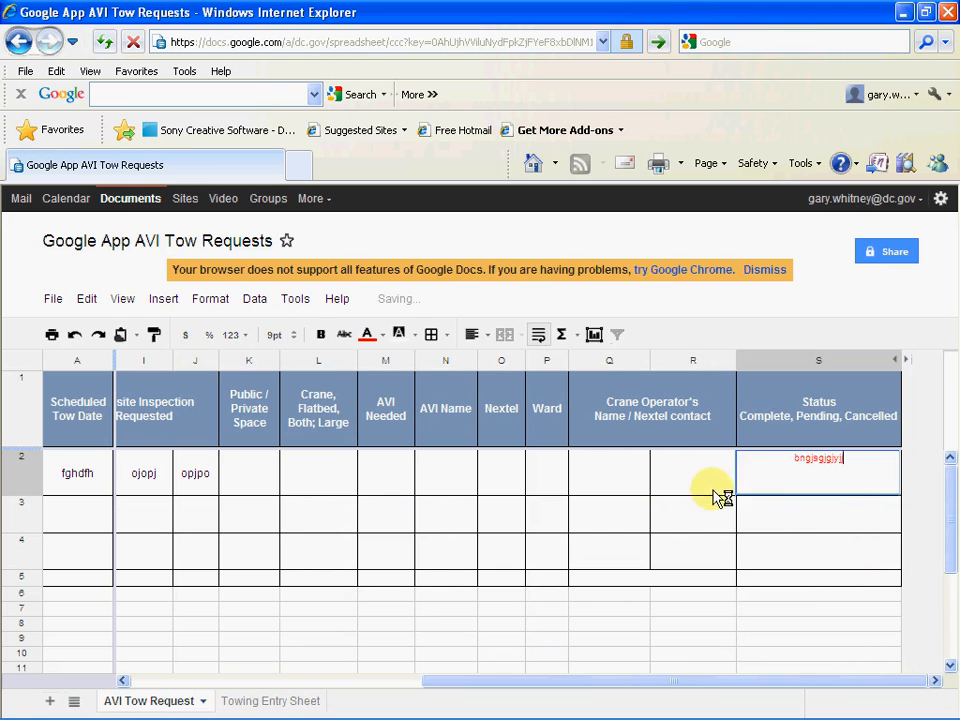
- Enter "sjgsr" and "sfgjsj" in the two Crane Operator's Name / Nextel contact cells of row 2
left_click(620, 485)
type("sjgsr")
key("Tab")
type("sfgjsj")
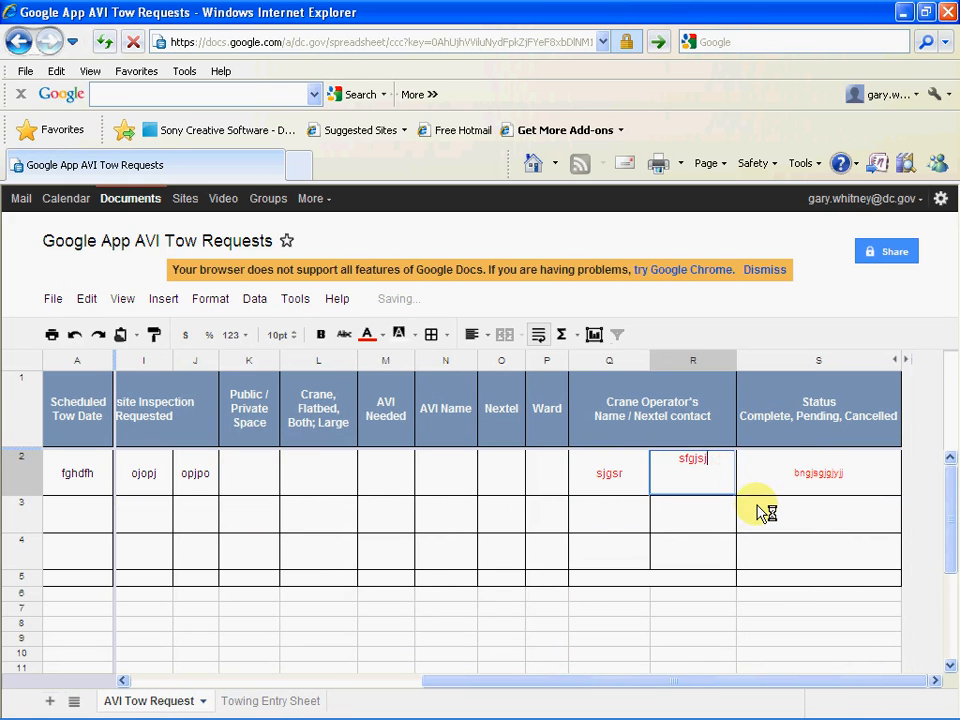
left_click(748, 508)
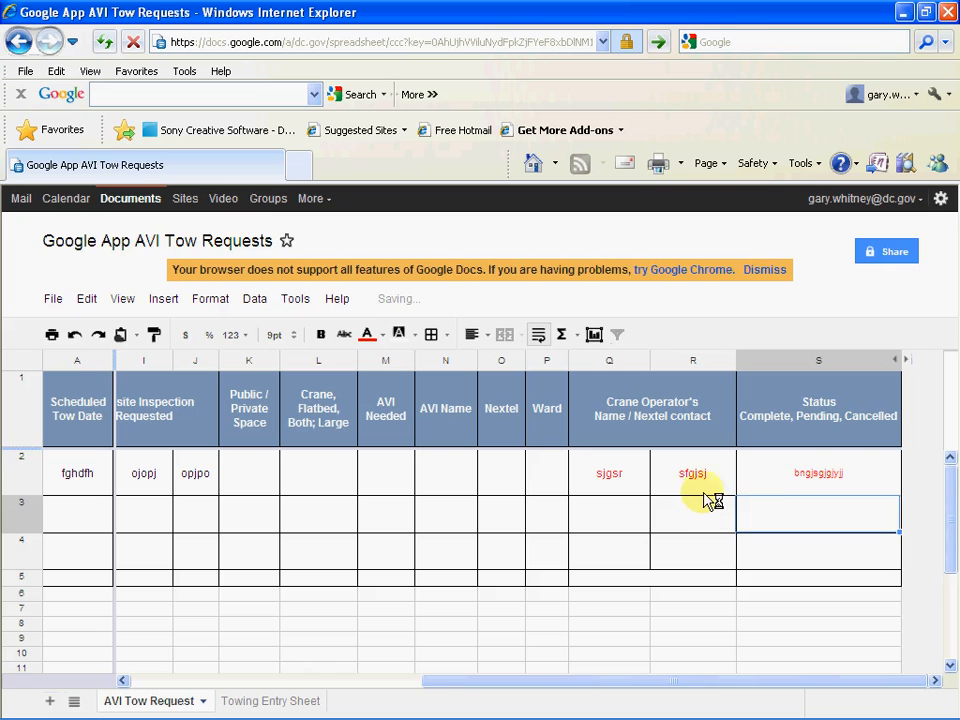
left_click_drag(851, 476, 600, 480)
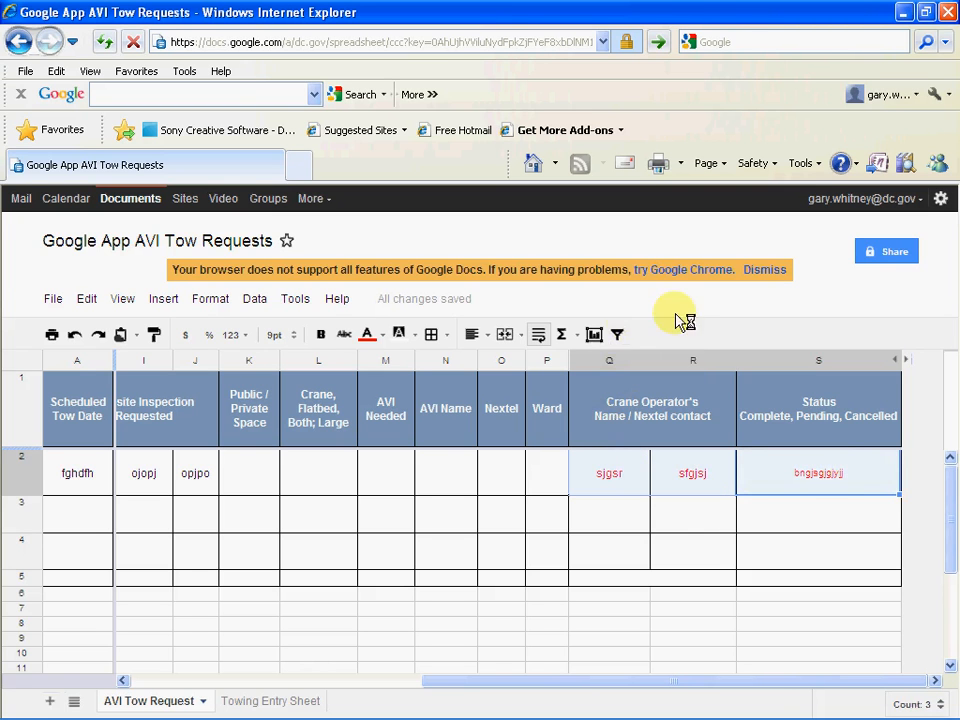
left_click(622, 593)
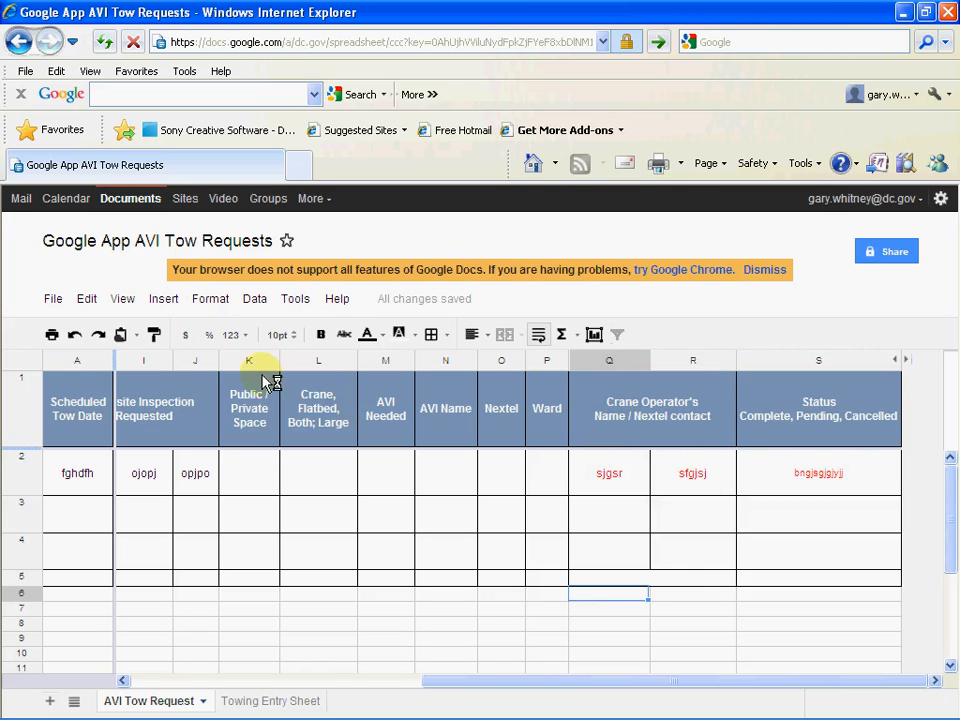
- Draft an email to the collaborators with the message "recently updated" and a copy to oneself, and discard it unsent
left_click(53, 300)
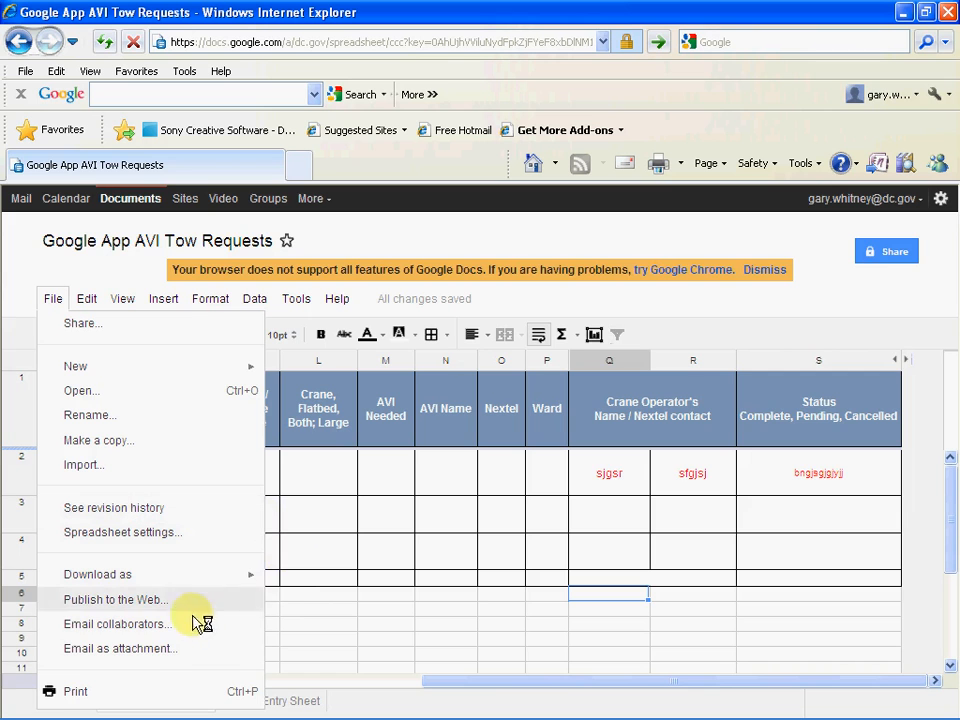
left_click(104, 624)
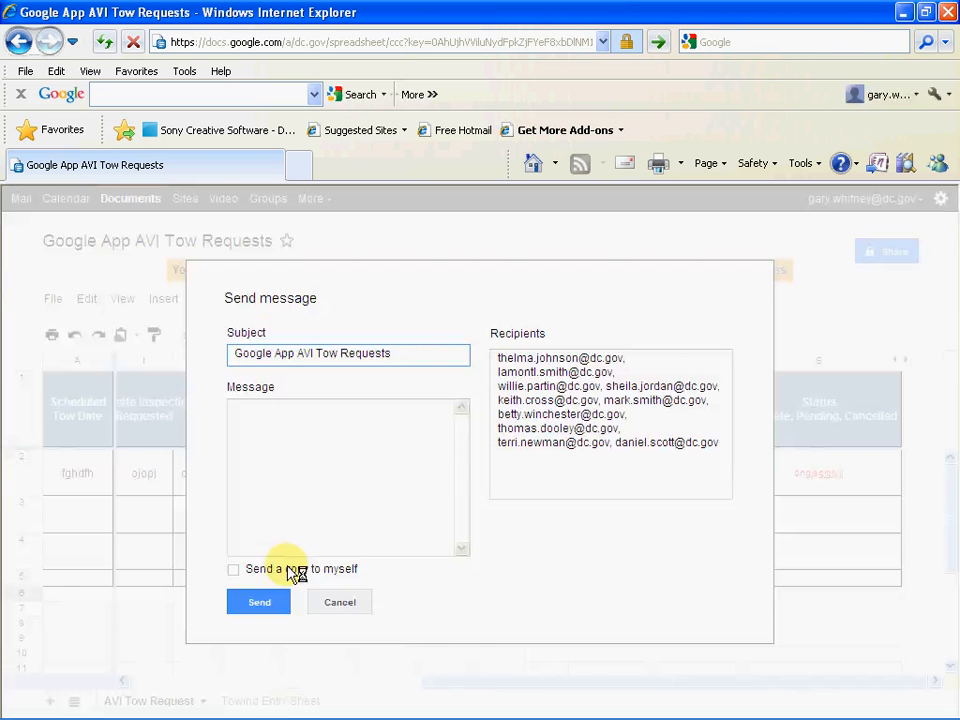
left_click(298, 436)
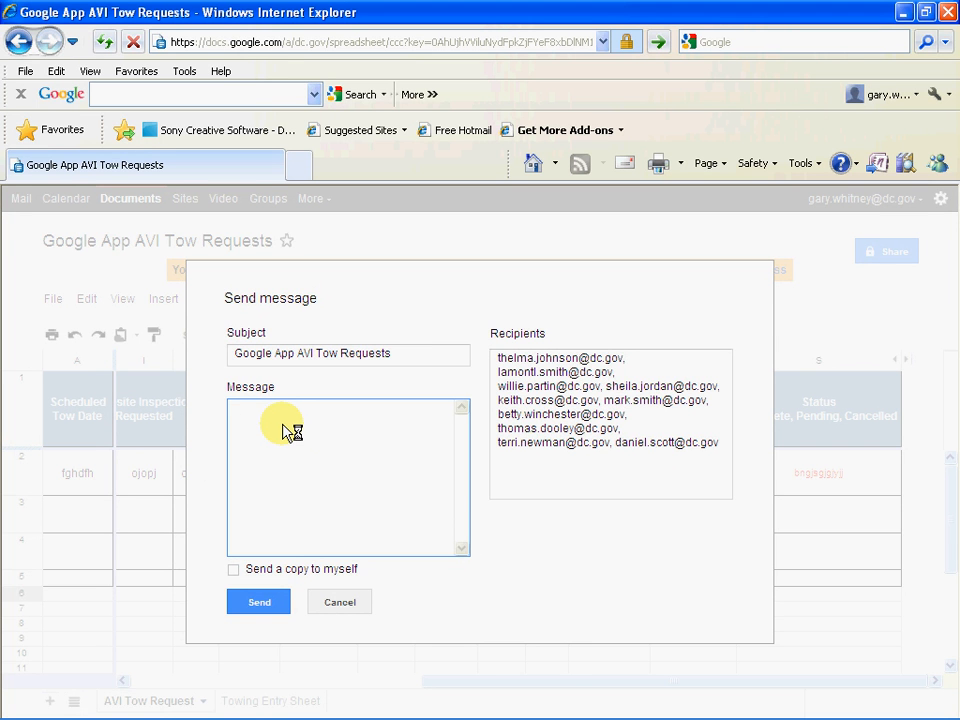
type("recently updated")
left_click(234, 570)
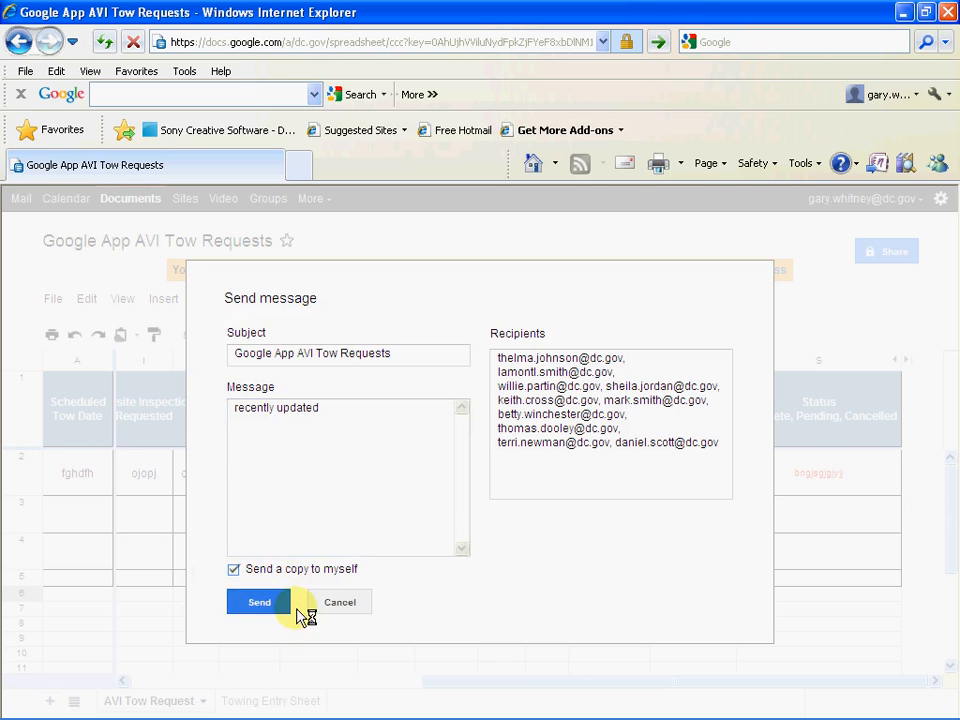
left_click(237, 608)
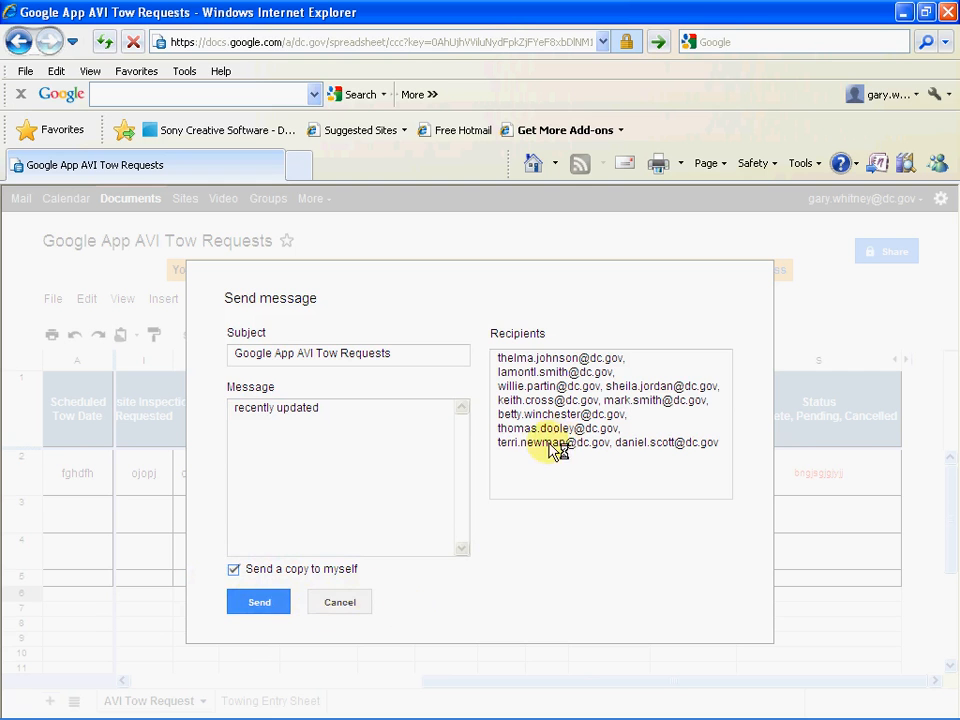
left_click(340, 604)
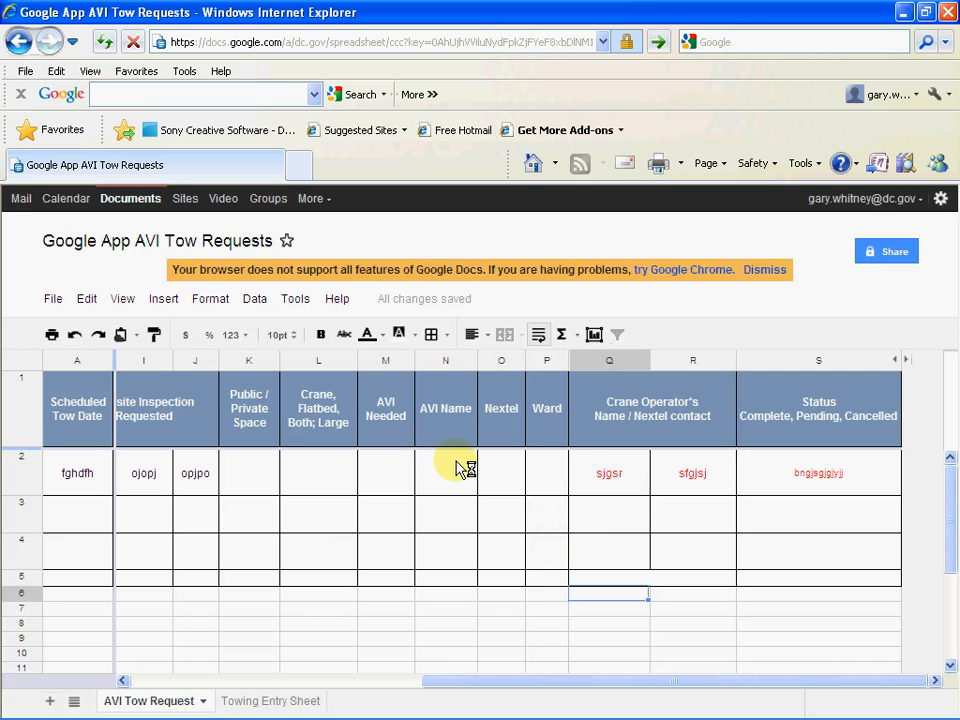
- Bring up the option to make a copy of the spreadsheet and cancel it
left_click(57, 299)
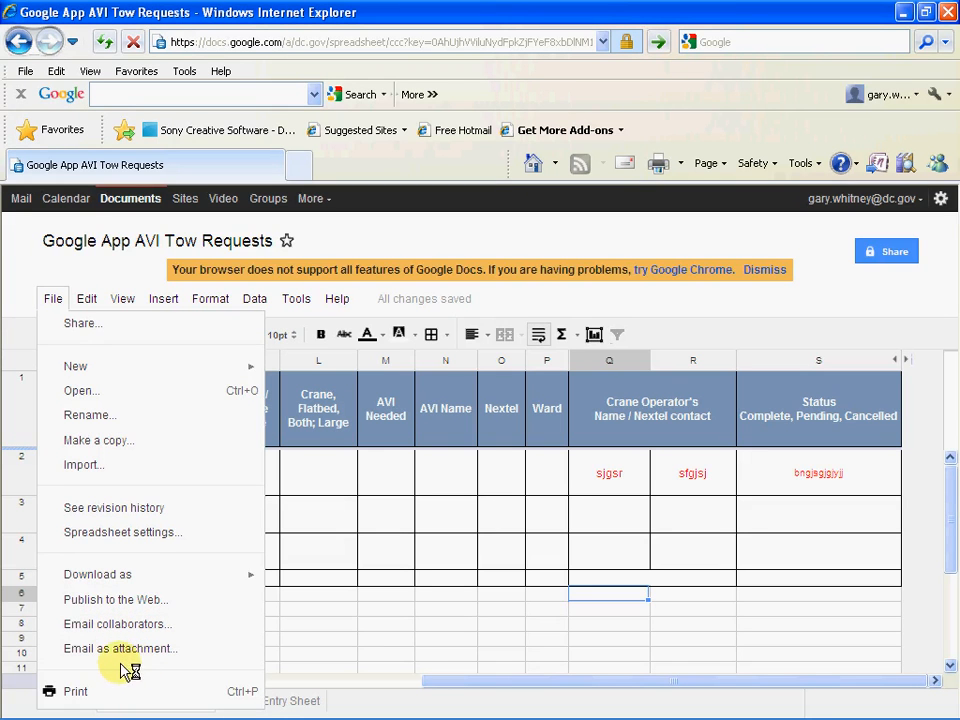
left_click(88, 440)
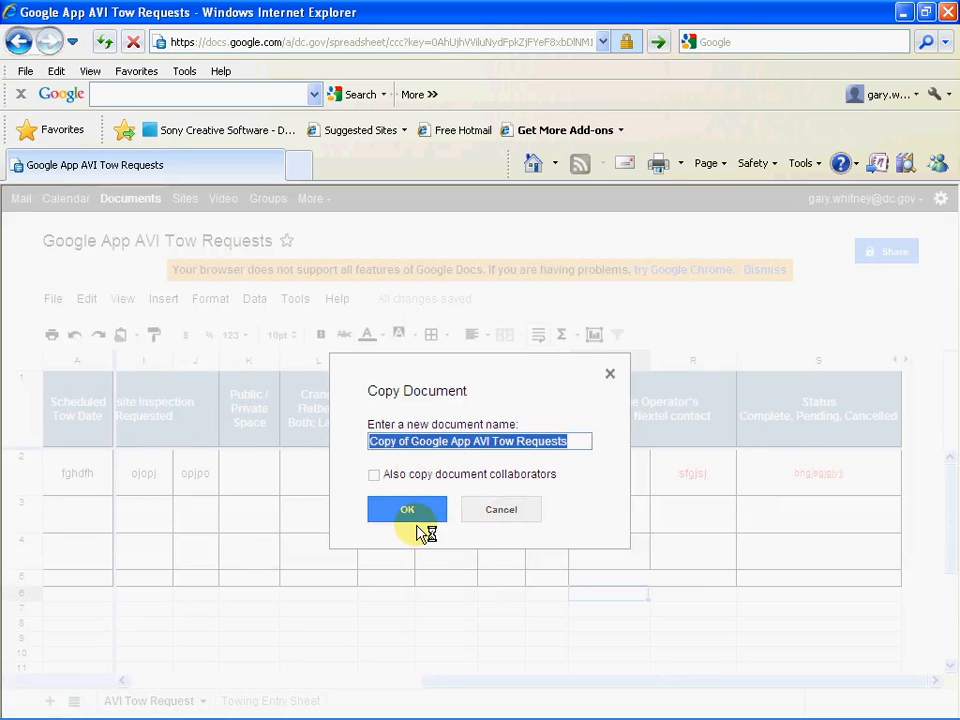
left_click(499, 510)
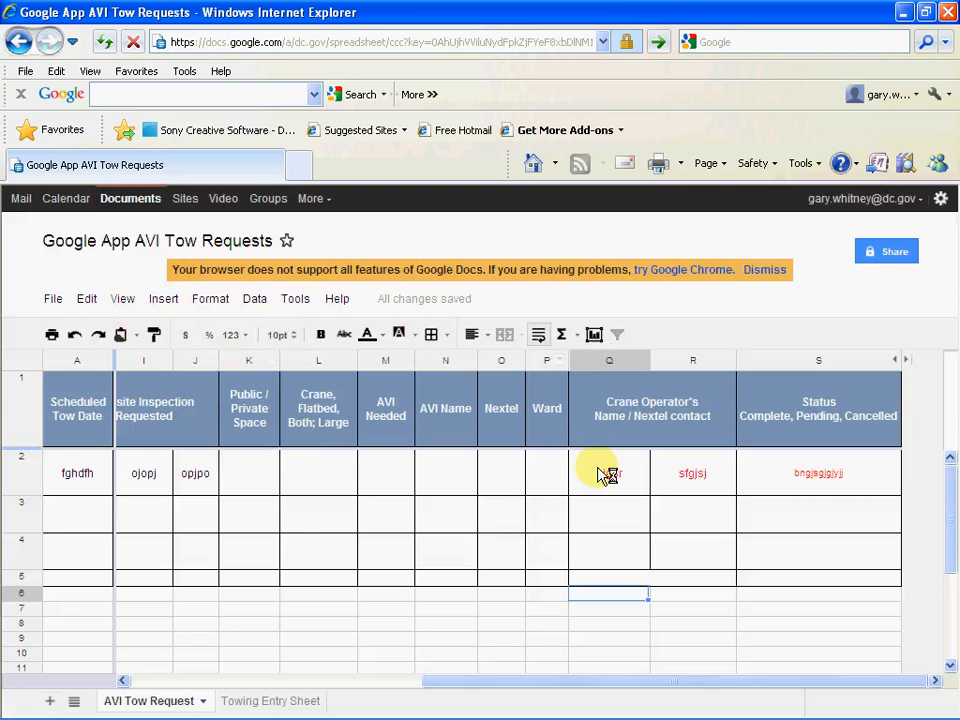
- Enter a suggested contact twice as people to add in the spreadsheet's sharing settings, cancel the addition and close the settings
left_click(885, 254)
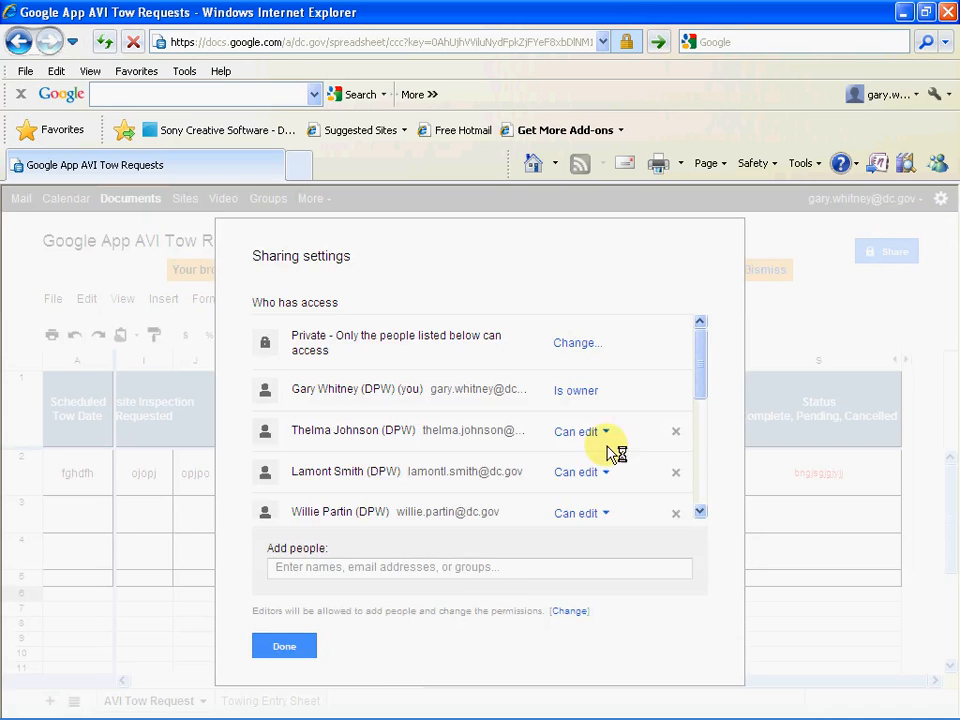
left_click(453, 572)
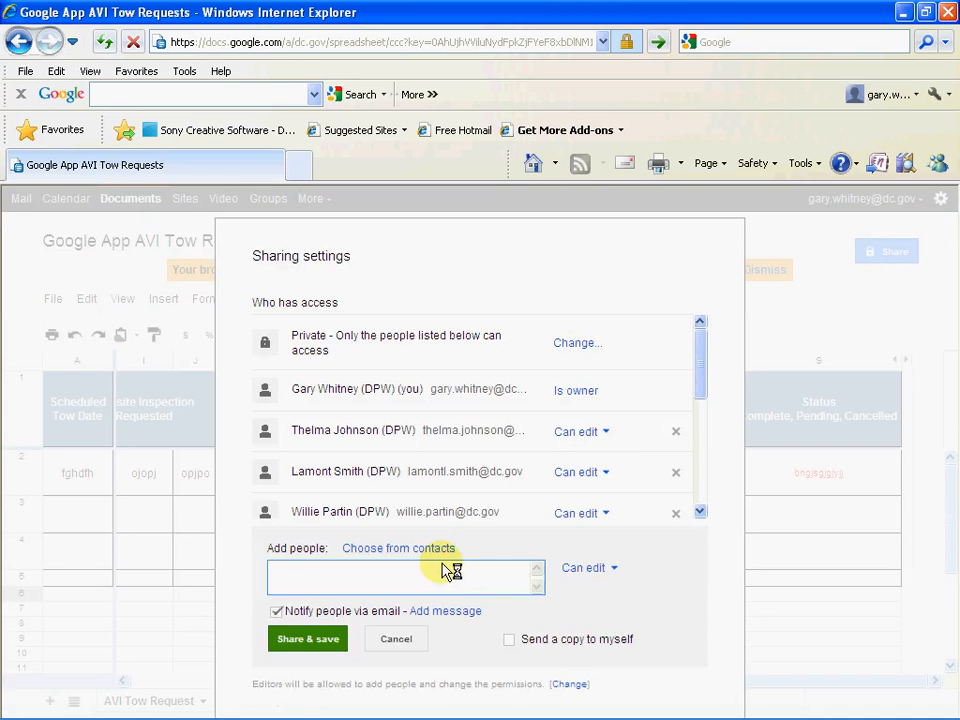
type("gar")
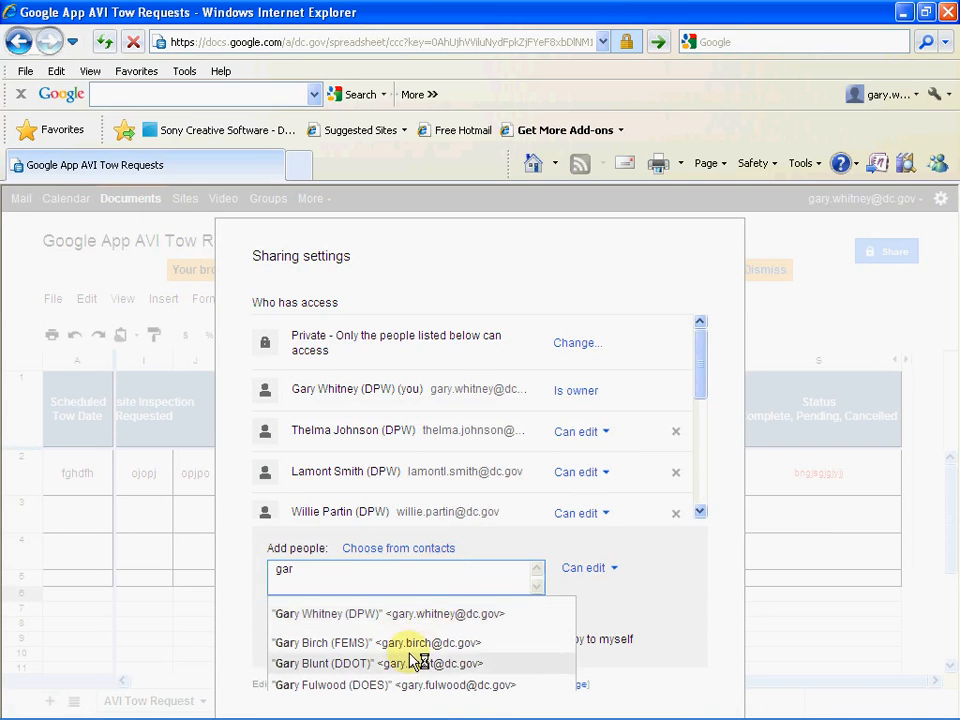
left_click(487, 613)
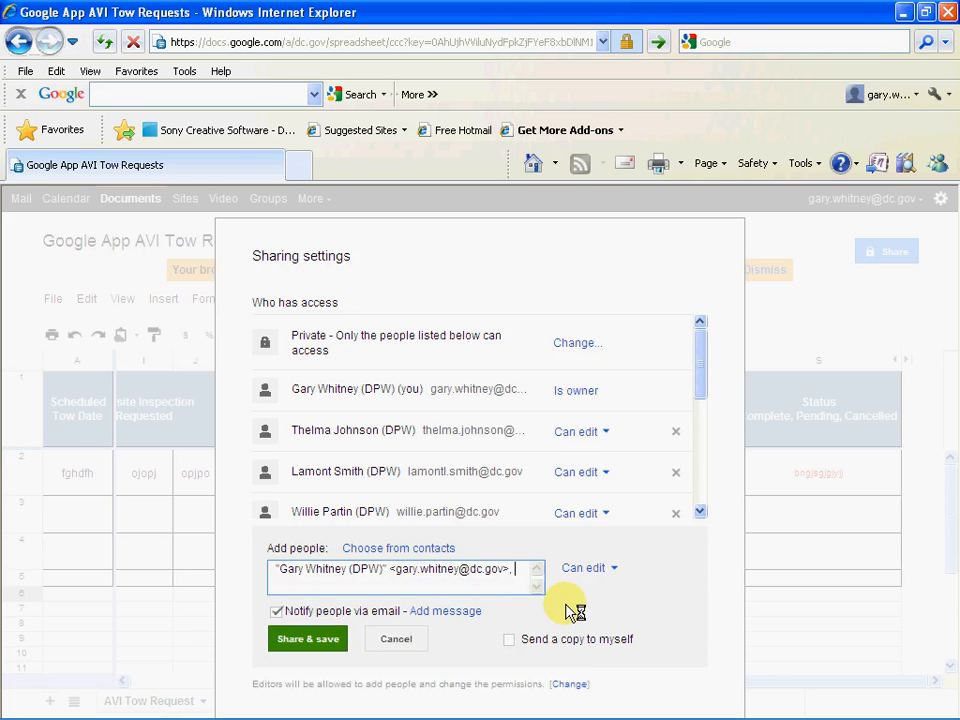
type("gar")
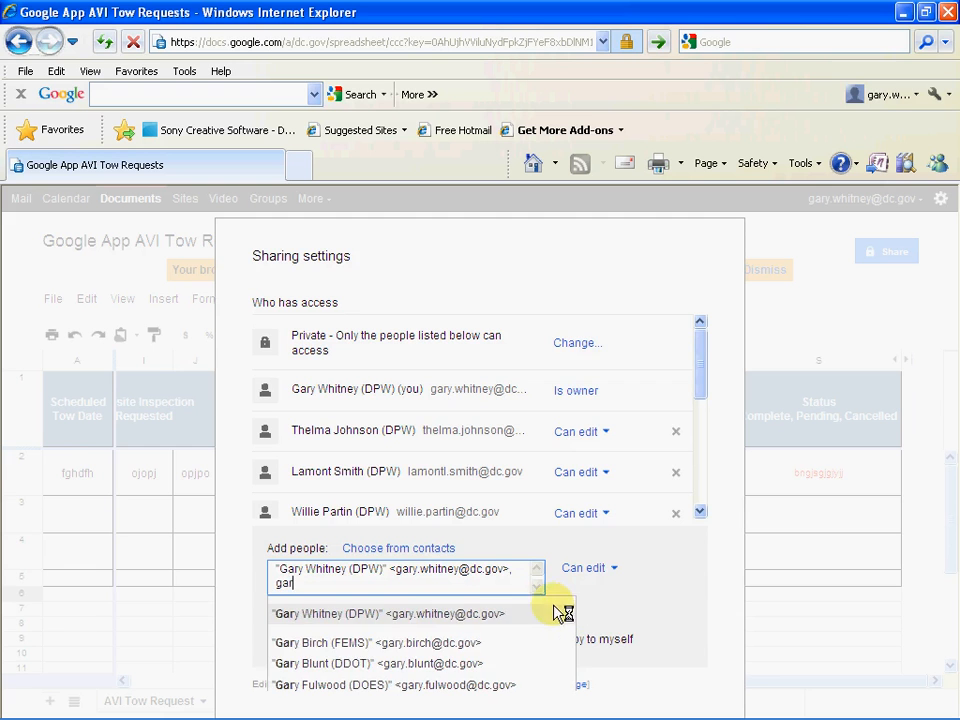
left_click(450, 614)
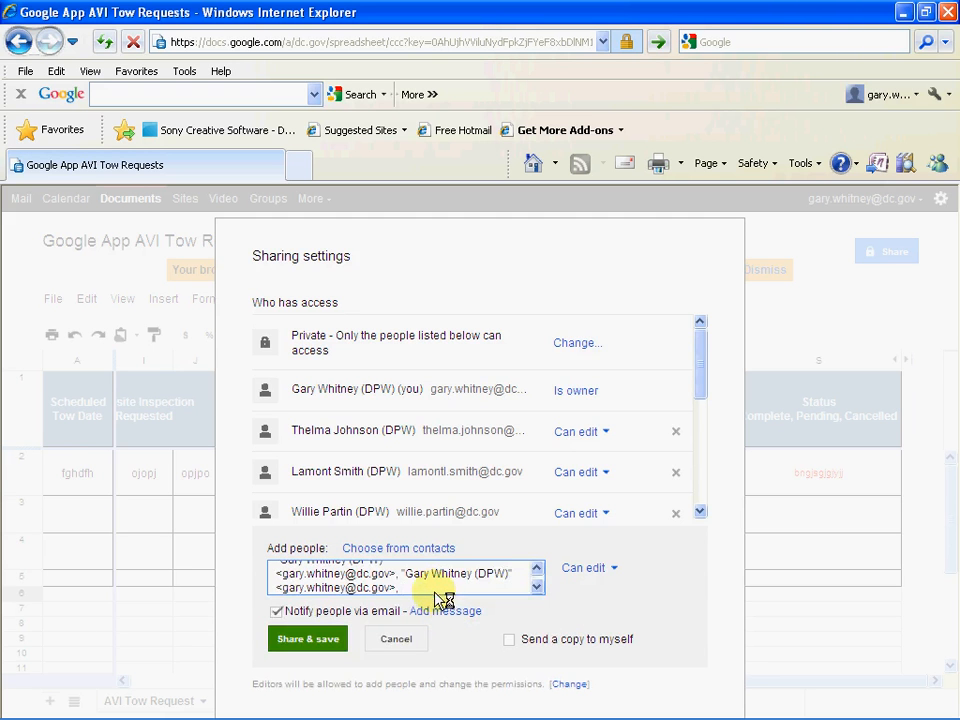
left_click(397, 640)
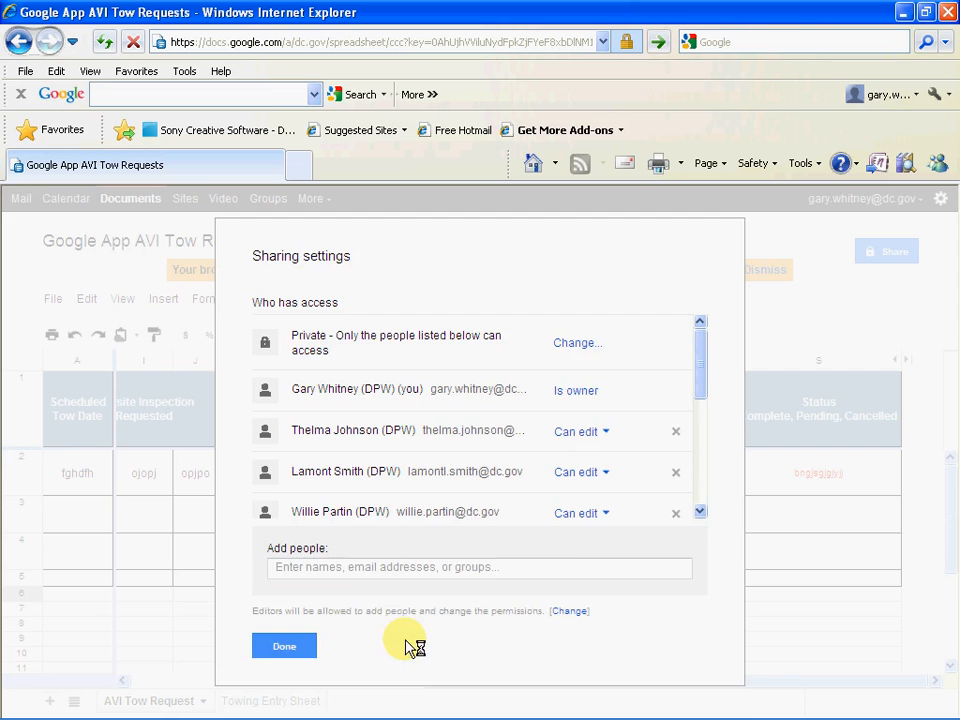
left_click(300, 648)
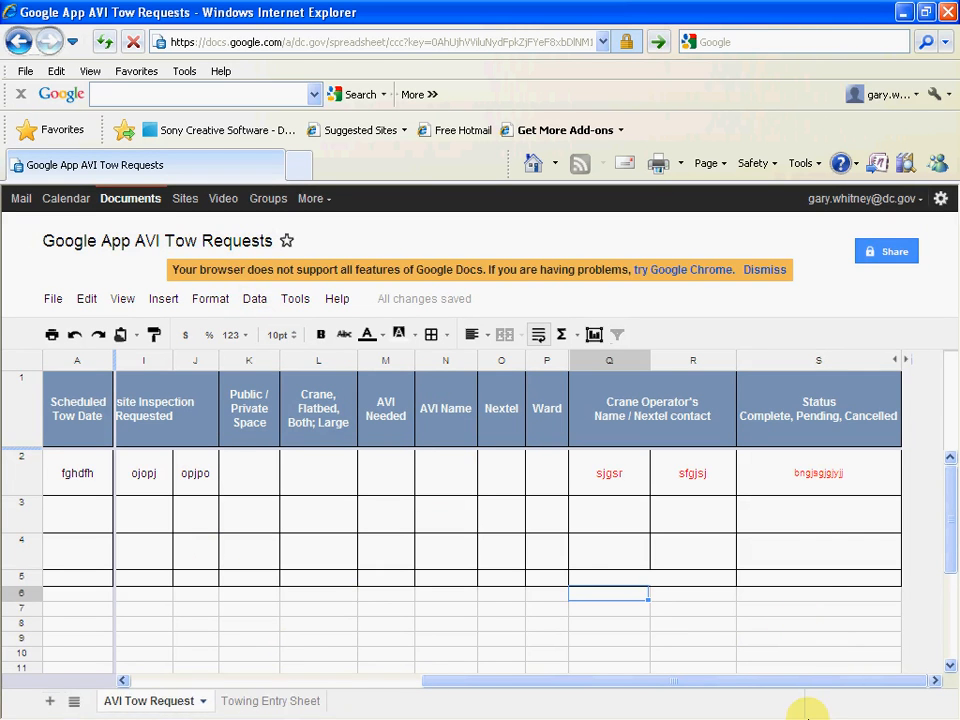
left_click(822, 707)
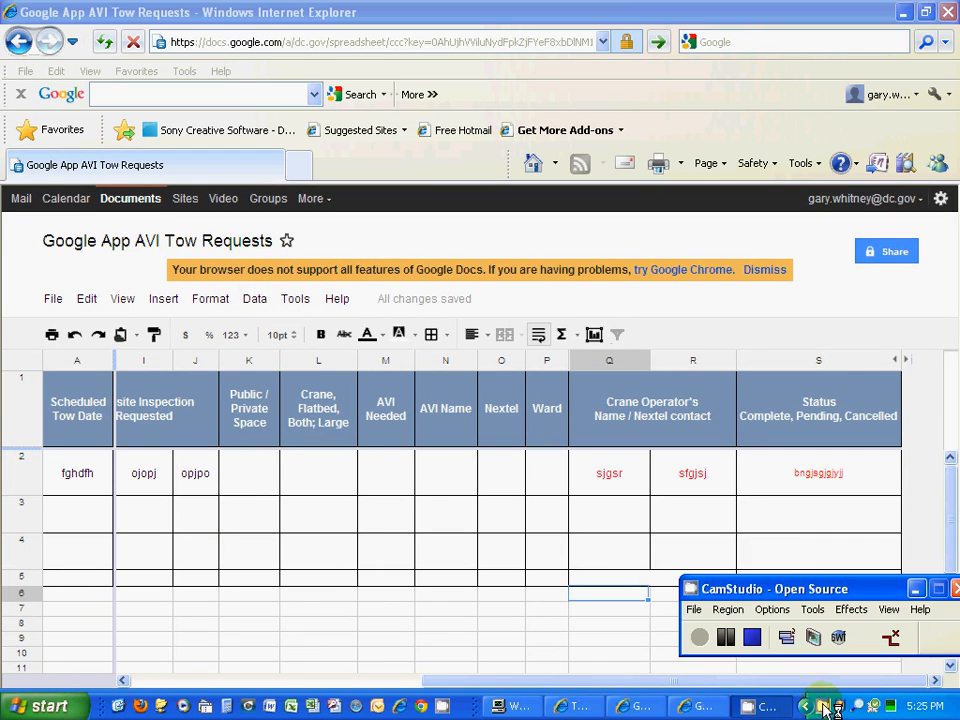